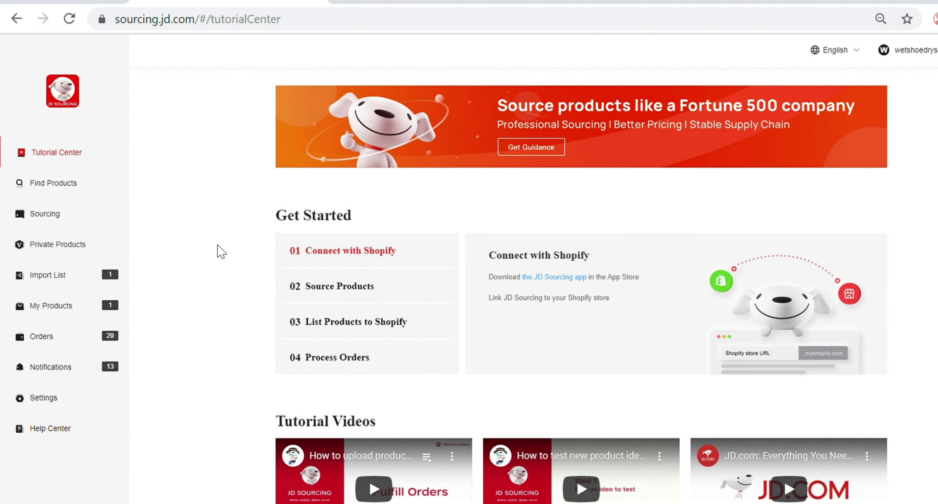
Open a new sourcing form and fill in its product title with the DBPOWER L21 projector's title copied from the Alibaba listing.
{"action": "left_click", "coordinate": [126, 215]}
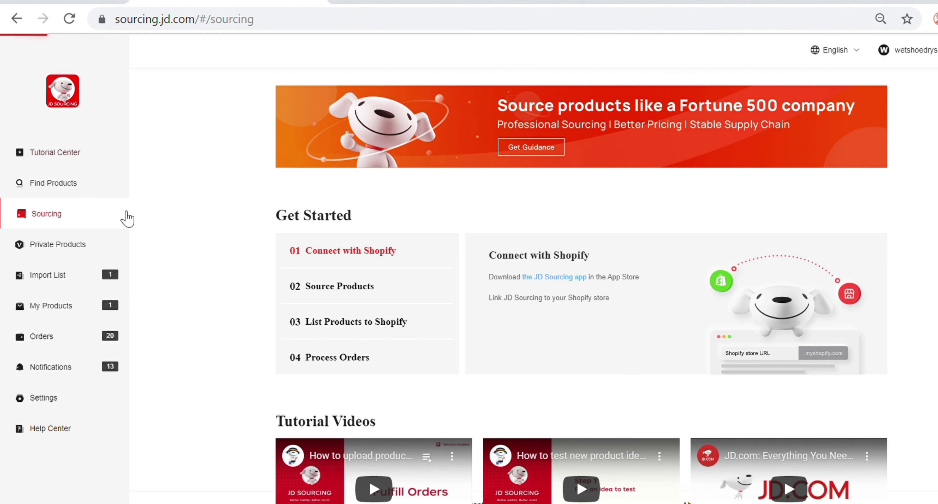
{"action": "left_click", "coordinate": [330, 140]}
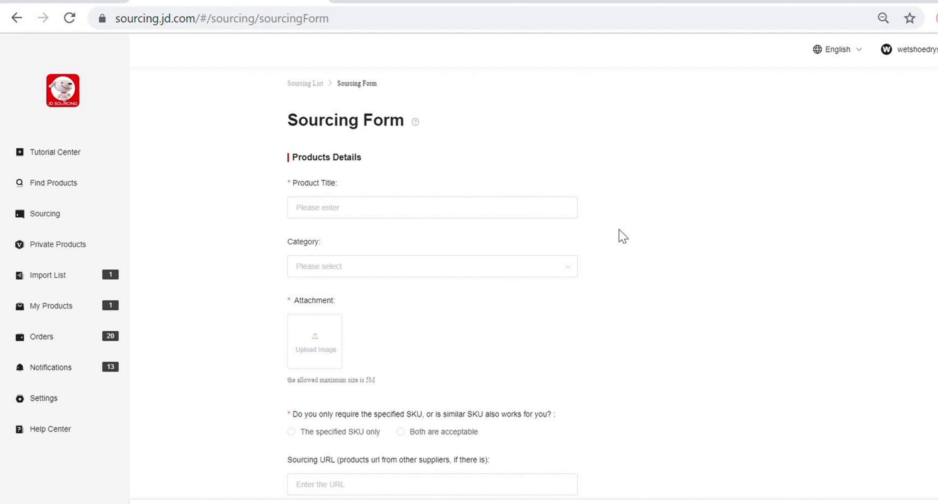
{"action": "left_click", "coordinate": [463, 2]}
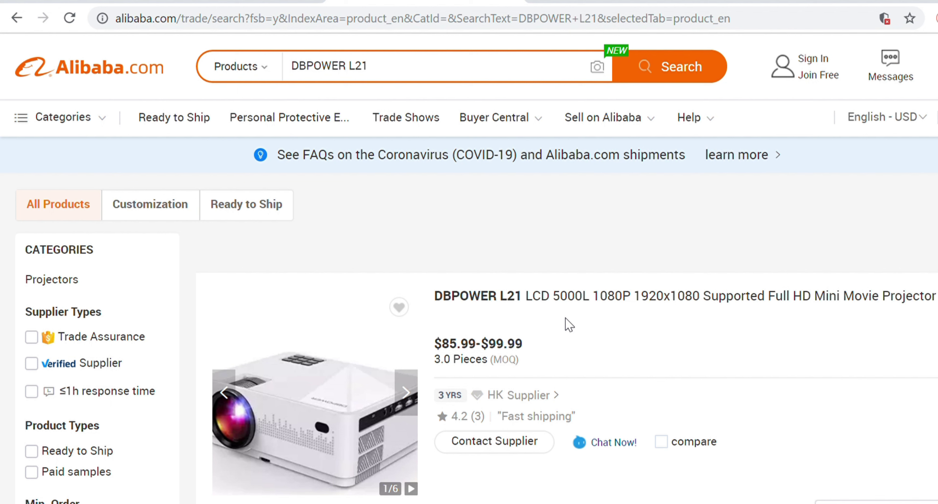
{"action": "left_click_drag", "start_coordinate": [569, 324], "coordinate": [433, 295]}
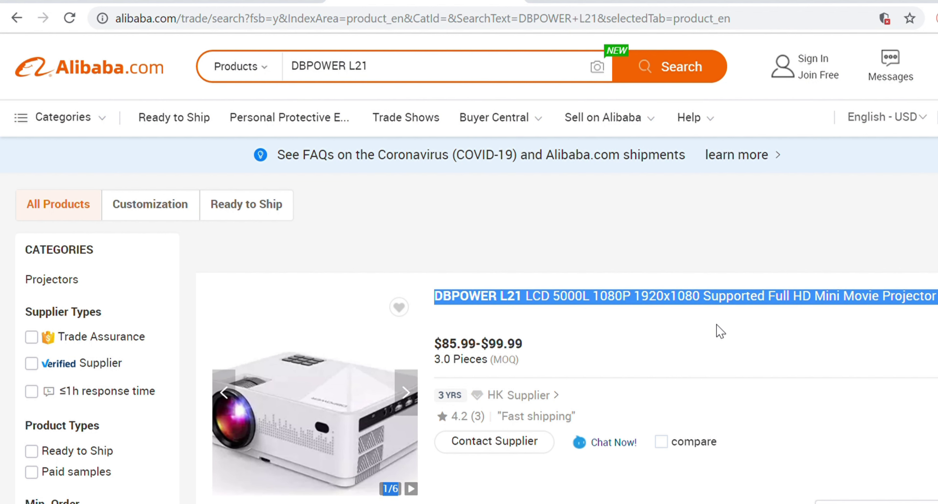
{"action": "left_click", "coordinate": [279, 5]}
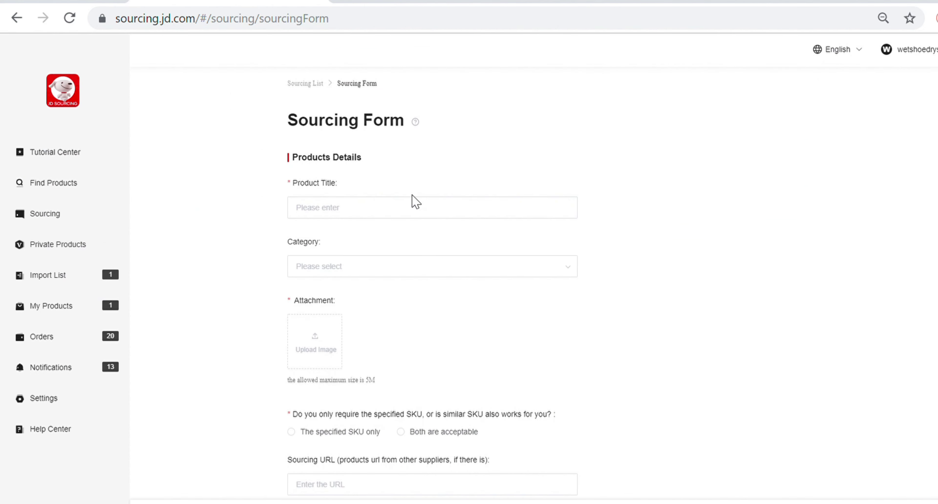
{"action": "left_click", "coordinate": [411, 208]}
{"action": "type", "text": "1/6 DBPOWER L21 LCD 5000L 1080P 1920x1080 Supported Full HD Mini Movie Projector Video Projector"}
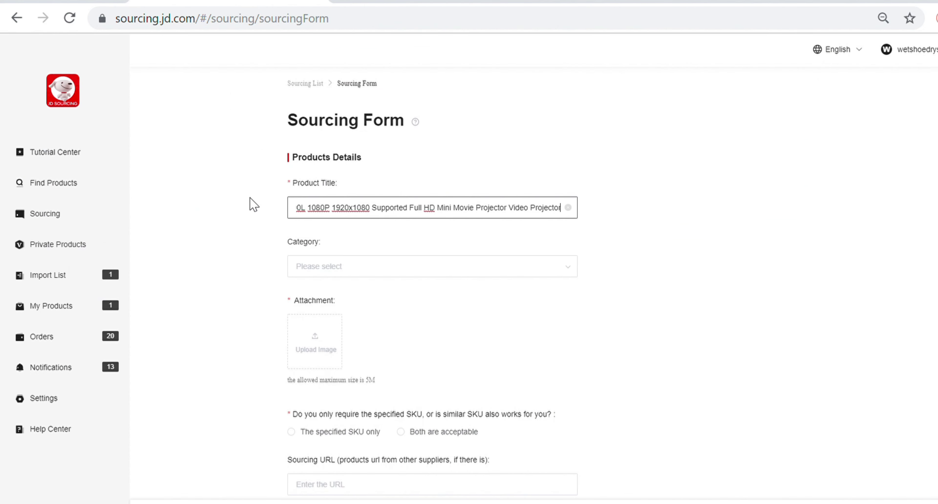
{"action": "left_click", "coordinate": [231, 218]}
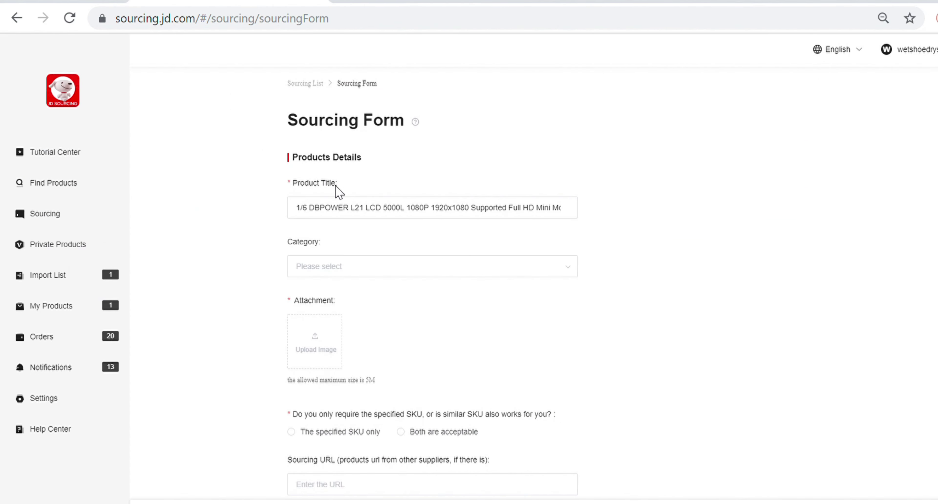
Set the product category to Consumer Electronics.
{"action": "left_click", "coordinate": [529, 270]}
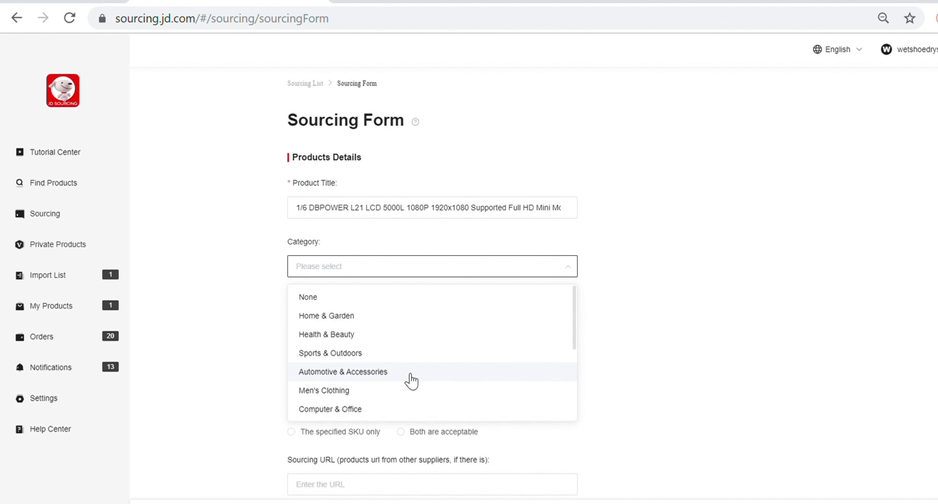
{"action": "scroll", "coordinate": [401, 378], "scroll_direction": "down", "scroll_amount": 2}
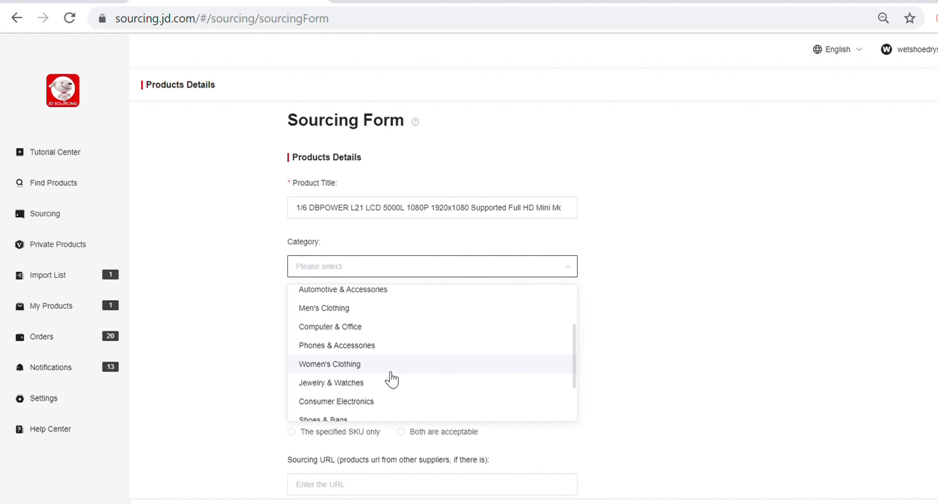
{"action": "left_click", "coordinate": [375, 401]}
Upload the white projector's picture as the product attachment image.
{"action": "scroll", "coordinate": [655, 335], "scroll_direction": "down", "scroll_amount": 2}
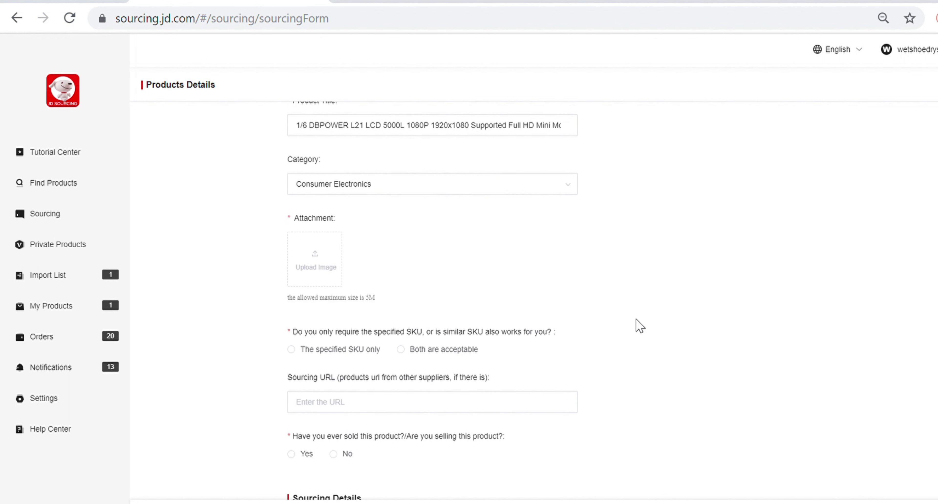
{"action": "left_click", "coordinate": [341, 260]}
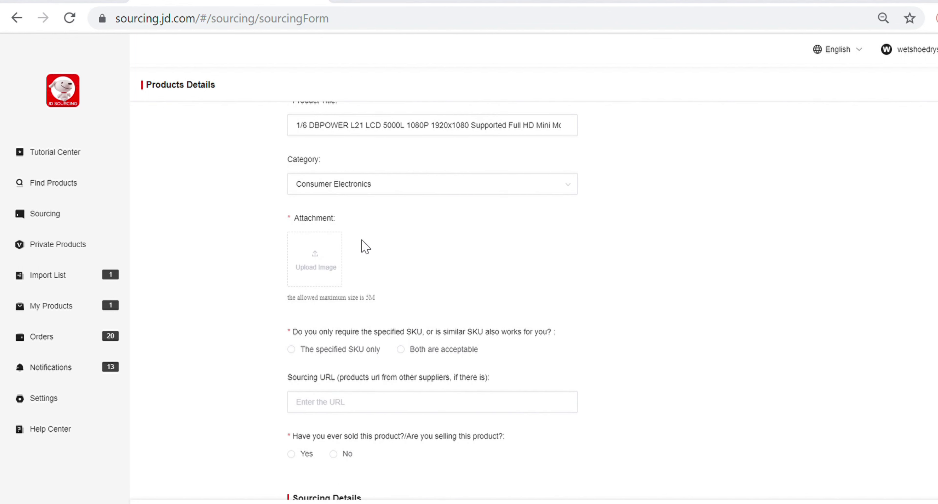
{"action": "left_click", "coordinate": [386, 348]}
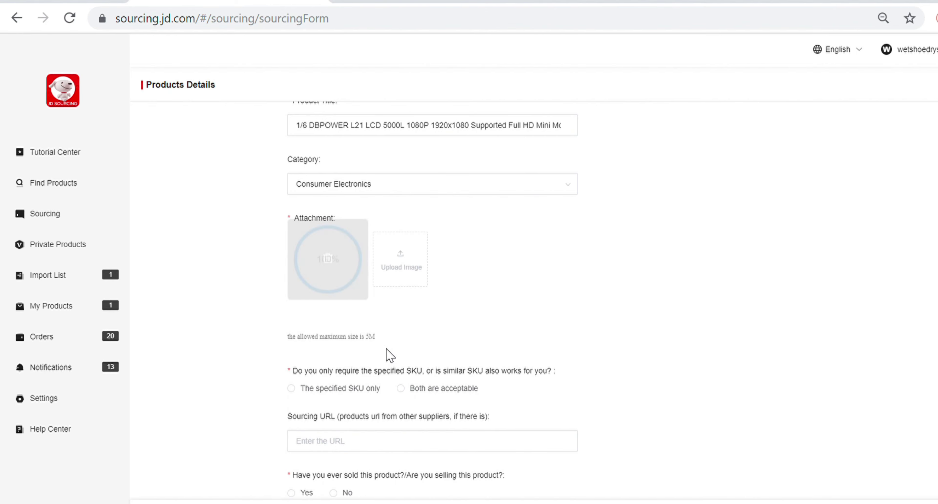
{"action": "left_click", "coordinate": [465, 1]}
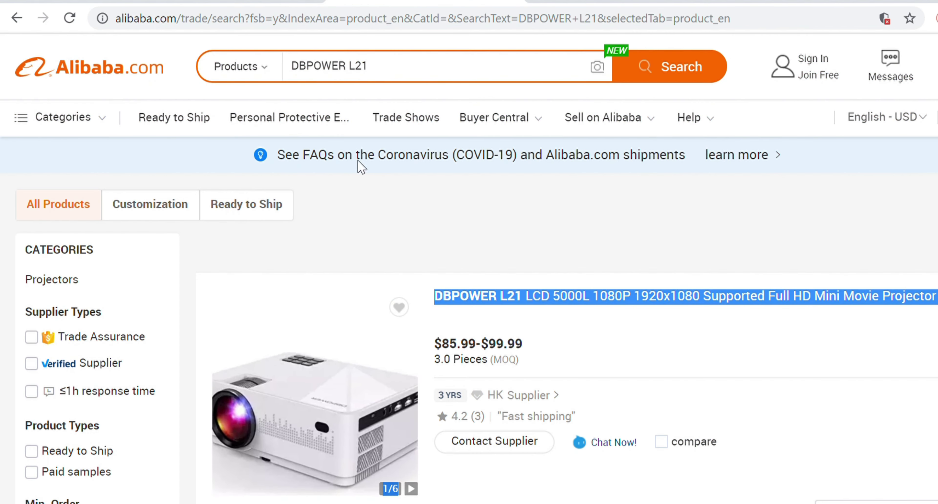
{"action": "left_click", "coordinate": [277, 1]}
Specify that the specified SKU only is acceptable for this product.
{"action": "scroll", "coordinate": [627, 266], "scroll_direction": "down", "scroll_amount": 1}
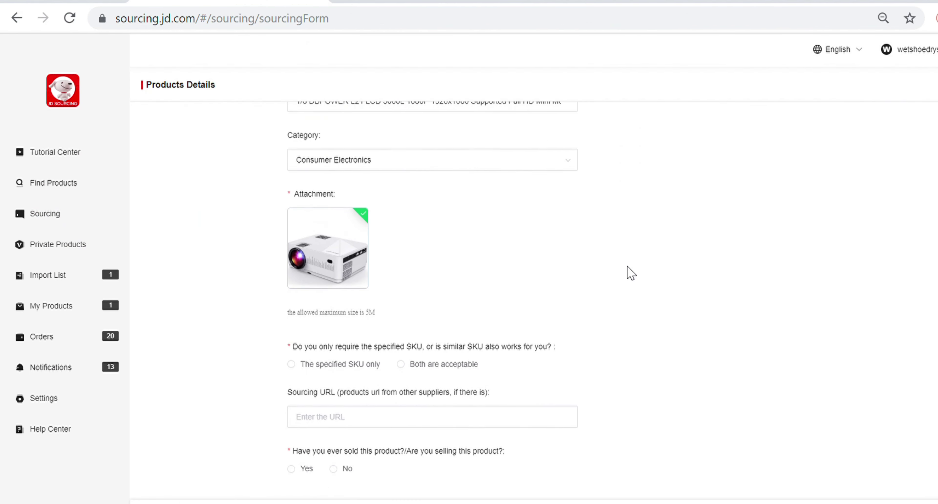
{"action": "scroll", "coordinate": [704, 271], "scroll_direction": "down", "scroll_amount": 1}
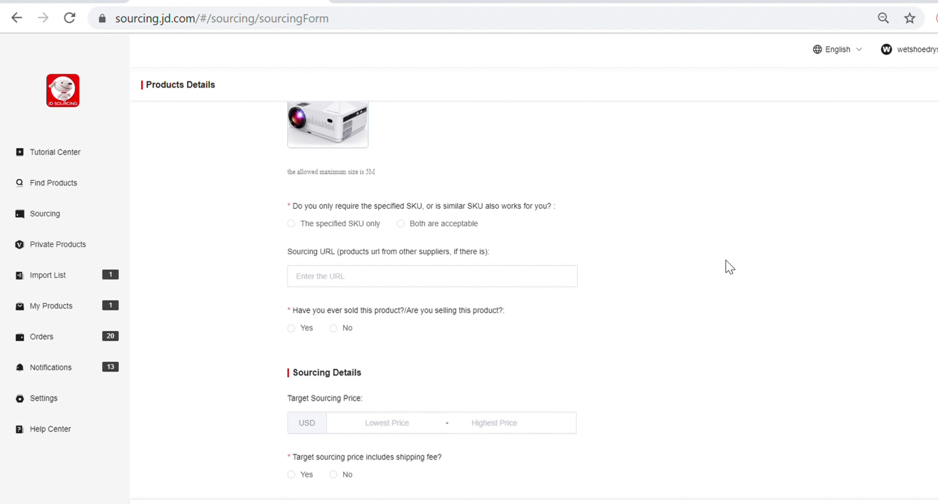
{"action": "left_click", "coordinate": [298, 225]}
Copy the Alibaba DBPOWER L21 search page address into the sourcing URL and answer No to having sold this product.
{"action": "left_click", "coordinate": [439, 2]}
{"action": "left_click", "coordinate": [415, 21]}
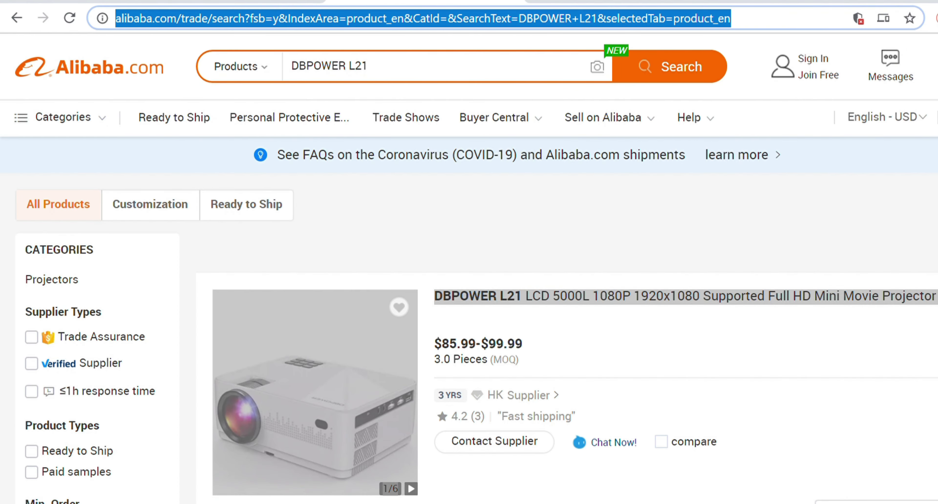
{"action": "left_click", "coordinate": [251, 1]}
{"action": "left_click", "coordinate": [359, 275]}
{"action": "key", "text": "ctrl+v"}
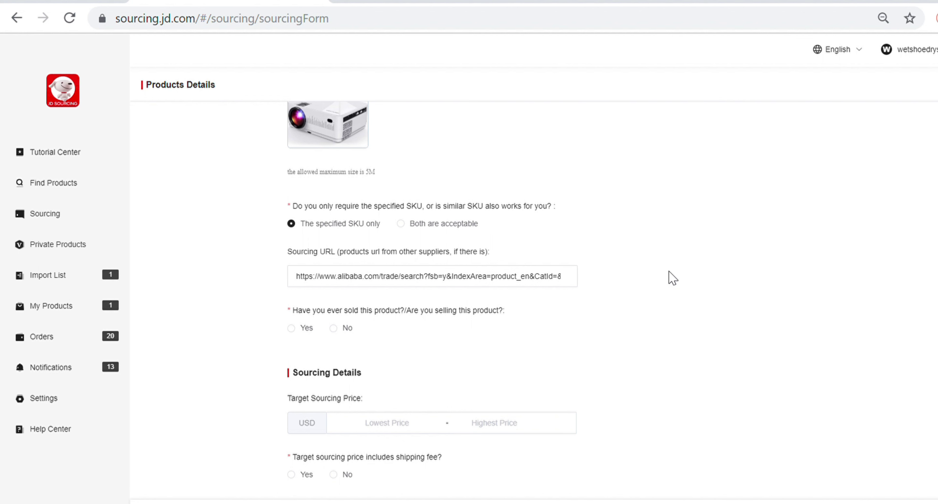
{"action": "scroll", "coordinate": [672, 277], "scroll_direction": "down", "scroll_amount": 4}
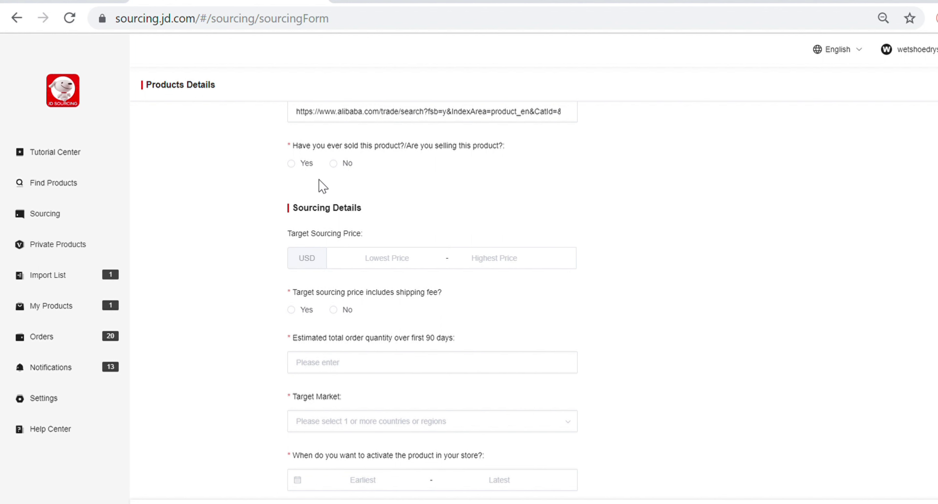
{"action": "left_click", "coordinate": [341, 167]}
Check the projector's price on Alibaba and set the target sourcing price range in the form to 75–85 USD.
{"action": "scroll", "coordinate": [651, 193], "scroll_direction": "down", "scroll_amount": 2}
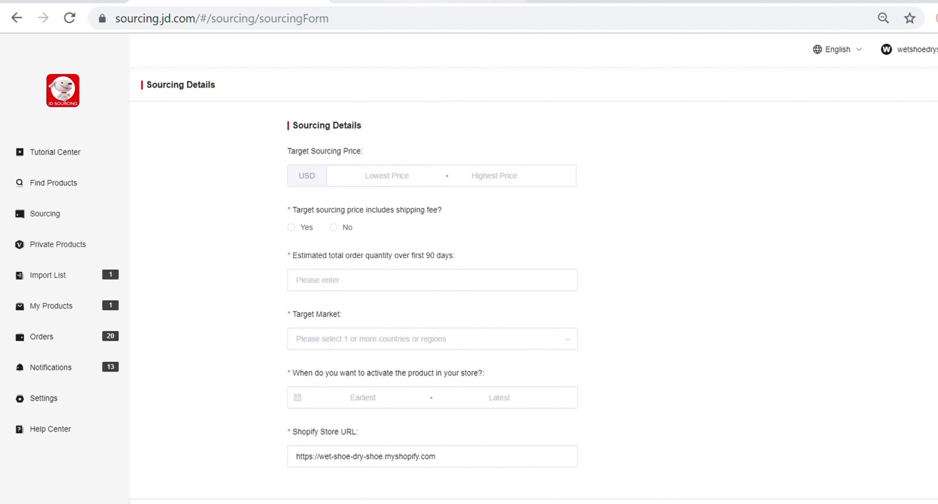
{"action": "left_click", "coordinate": [426, 6]}
{"action": "left_click", "coordinate": [627, 342]}
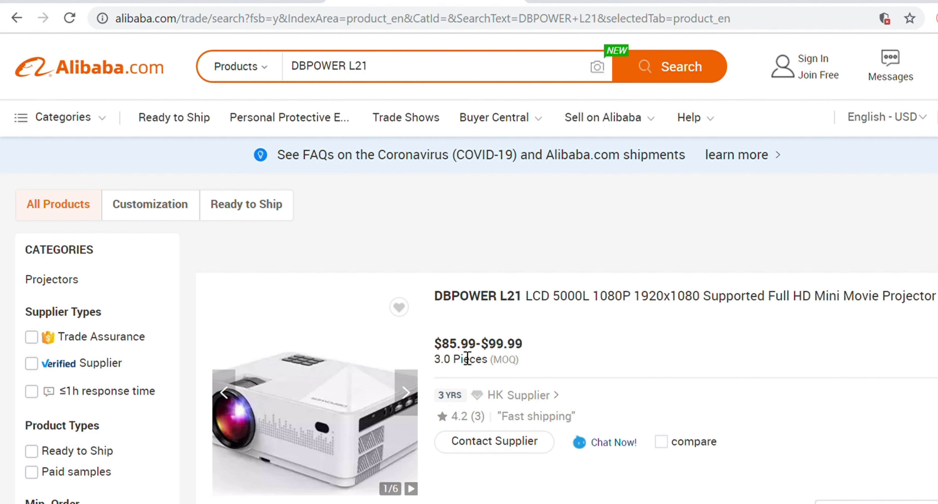
{"action": "left_click", "coordinate": [262, 2]}
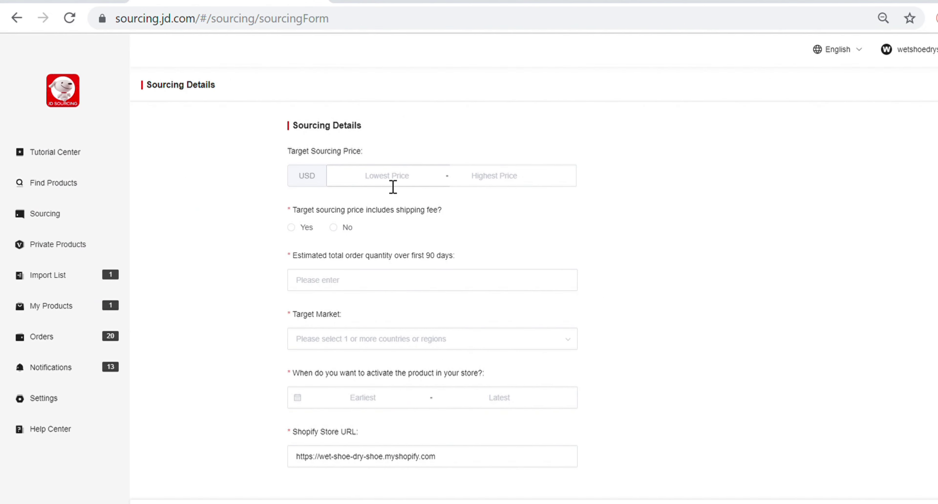
{"action": "left_click", "coordinate": [492, 190]}
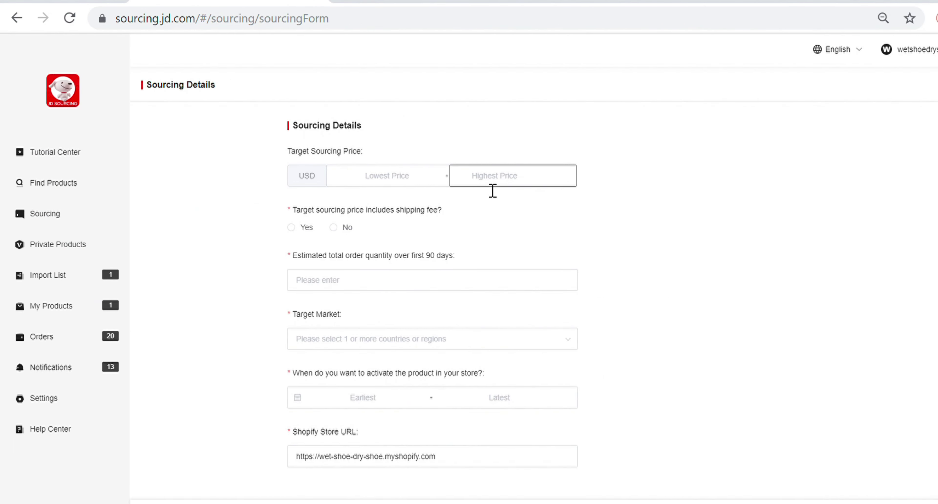
{"action": "left_click", "coordinate": [652, 164]}
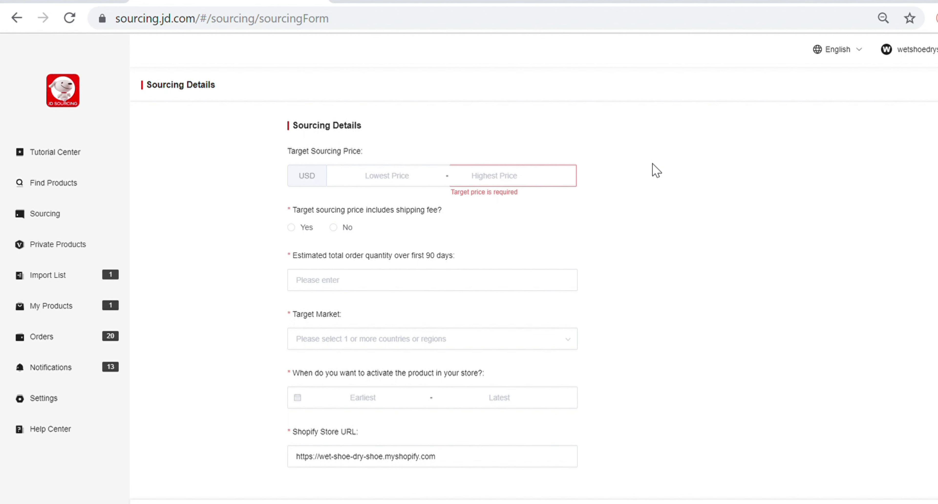
{"action": "left_click", "coordinate": [516, 182]}
{"action": "type", "text": "8"}
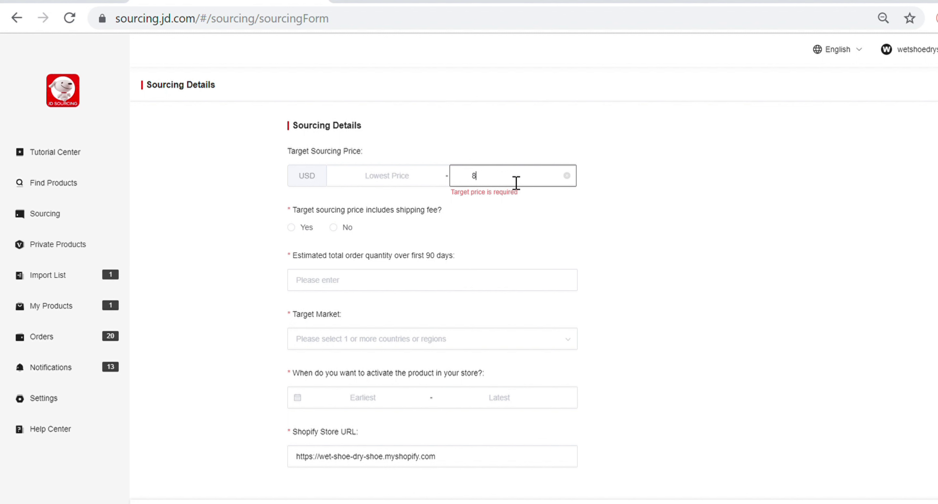
{"action": "type", "text": "5"}
{"action": "left_click", "coordinate": [646, 226]}
{"action": "left_click", "coordinate": [421, 185]}
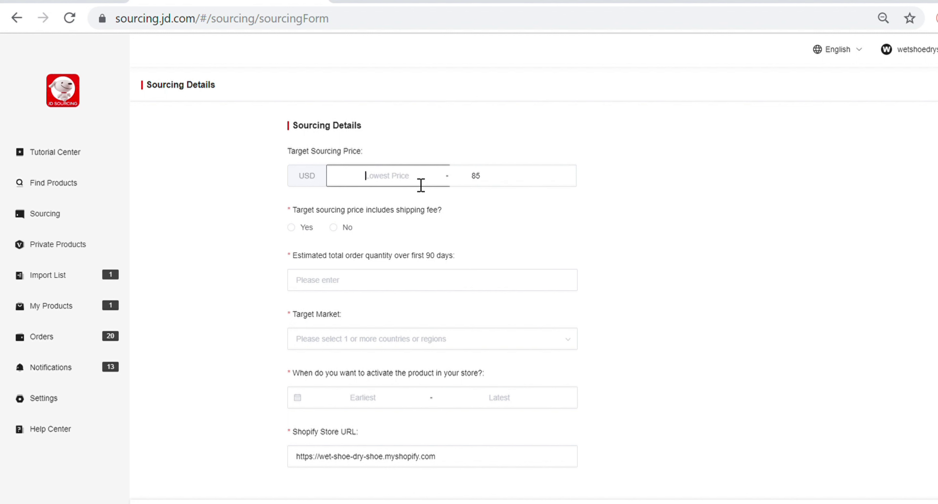
{"action": "type", "text": "75"}
{"action": "left_click", "coordinate": [696, 235]}
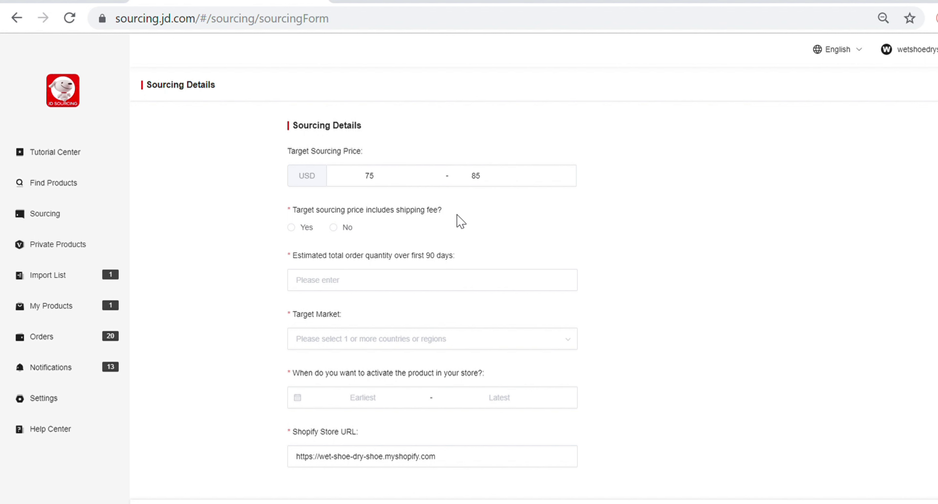
Mark the target price as not including the shipping fee and set the estimated 90-day order quantity to 50.
{"action": "left_click", "coordinate": [341, 229]}
{"action": "left_click", "coordinate": [519, 287]}
{"action": "left_click", "coordinate": [739, 237]}
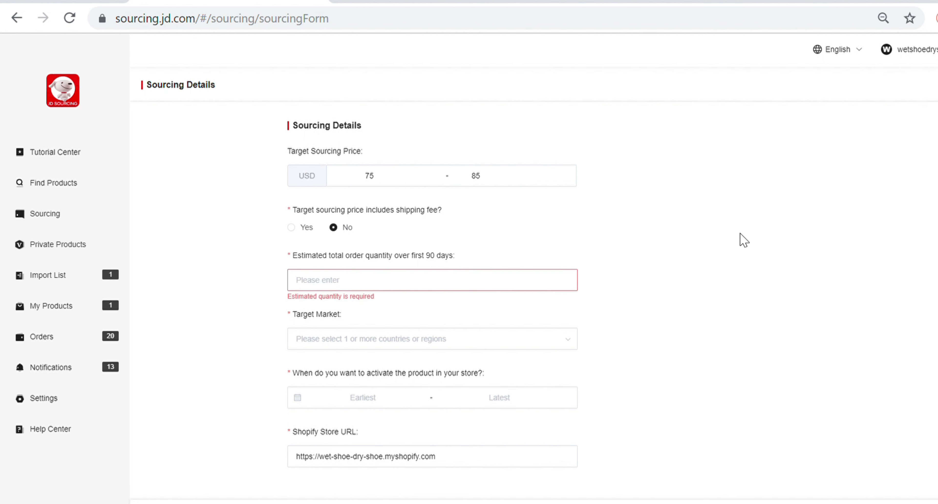
{"action": "scroll", "coordinate": [743, 239], "scroll_direction": "down", "scroll_amount": 2}
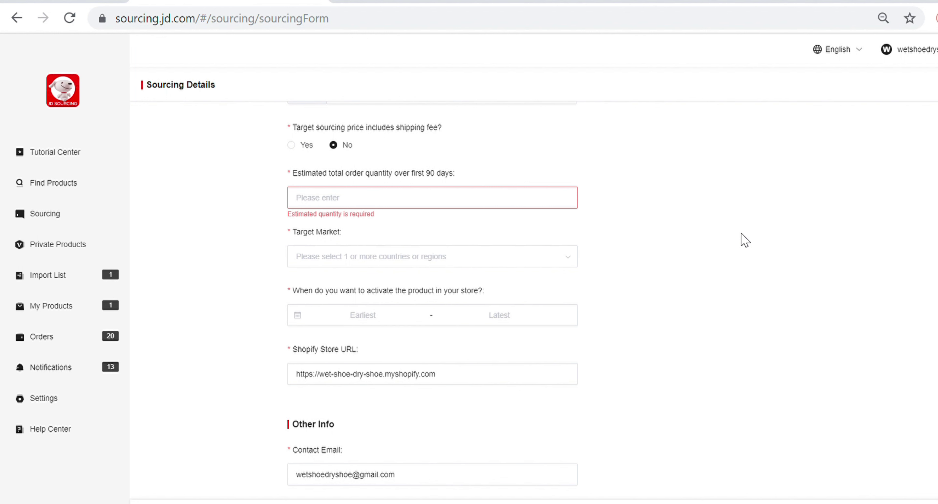
{"action": "left_click", "coordinate": [568, 197]}
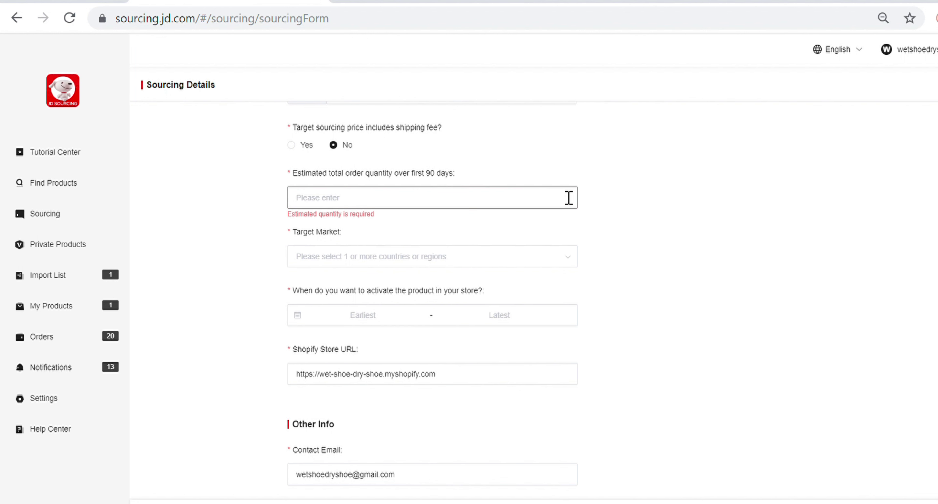
{"action": "type", "text": "50"}
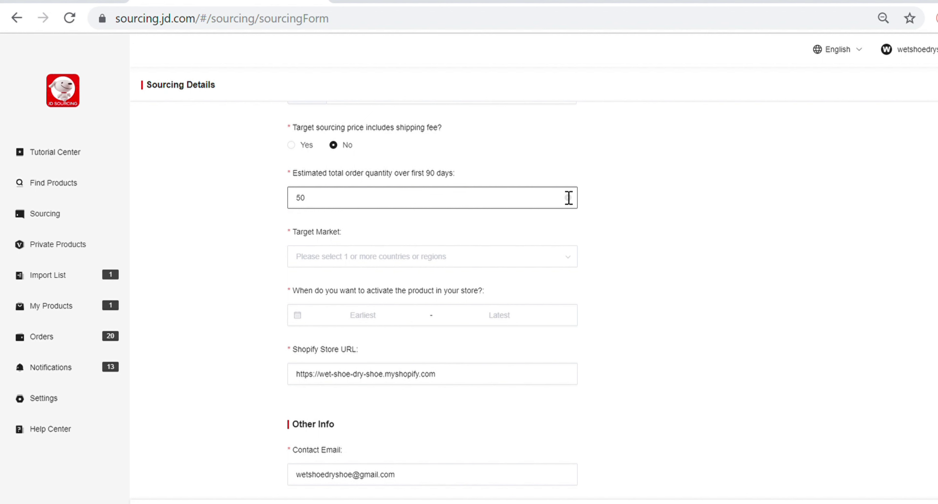
{"action": "left_click", "coordinate": [715, 236]}
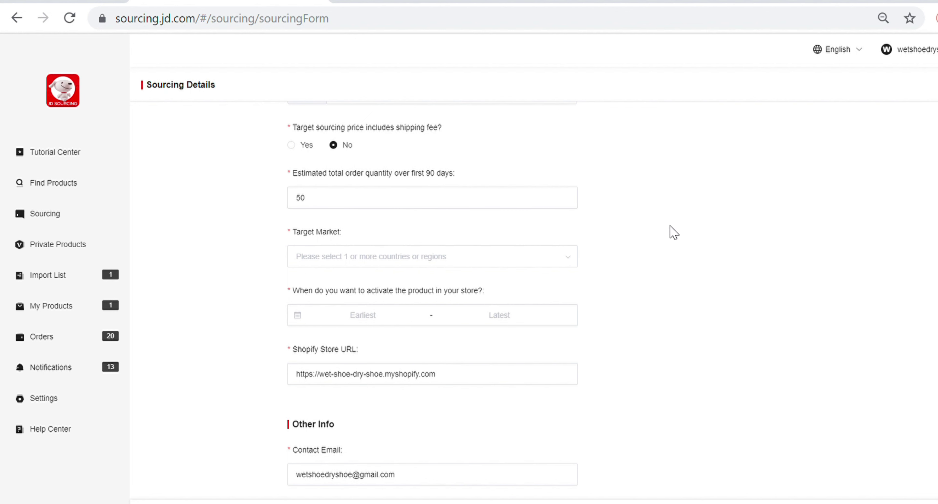
Select United States as the target market.
{"action": "scroll", "coordinate": [581, 264], "scroll_direction": "down", "scroll_amount": 2}
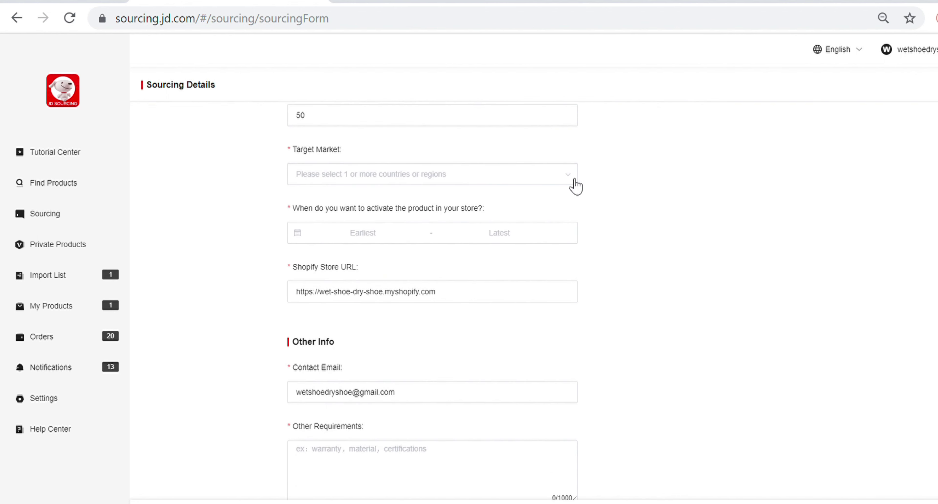
{"action": "left_click", "coordinate": [573, 180]}
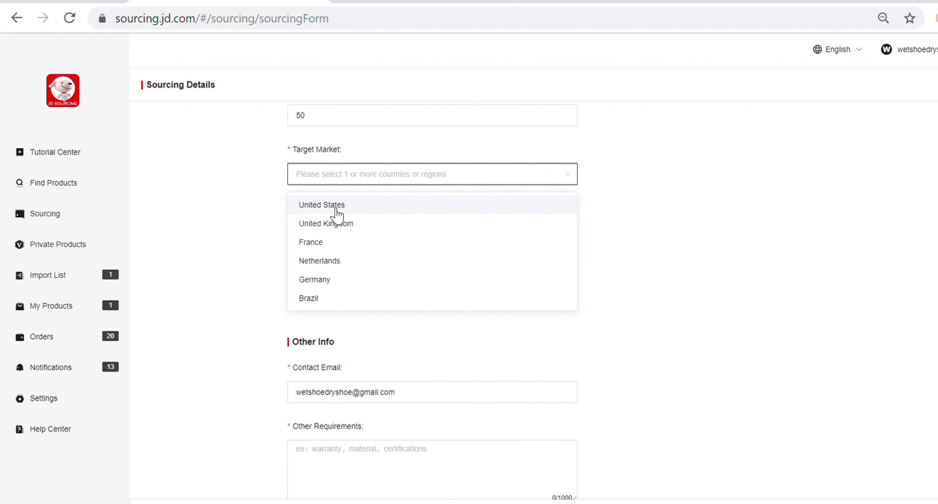
{"action": "left_click", "coordinate": [337, 209]}
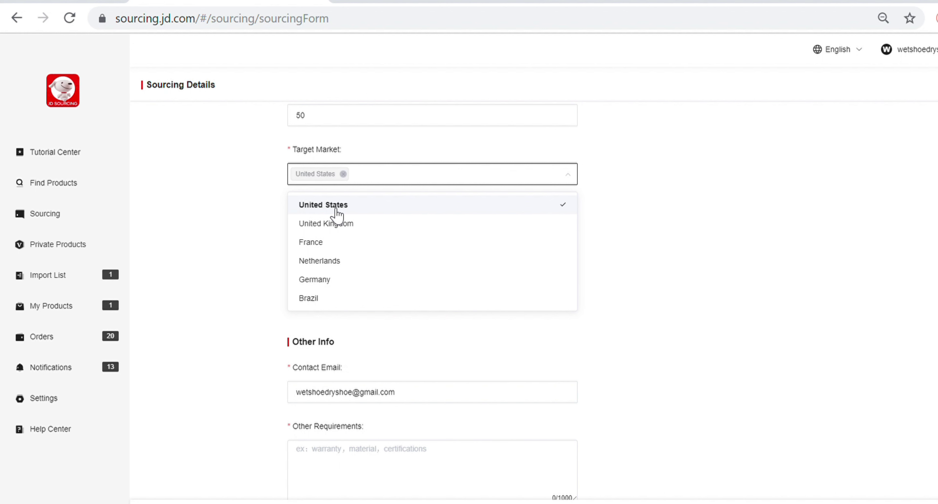
{"action": "left_click", "coordinate": [695, 236]}
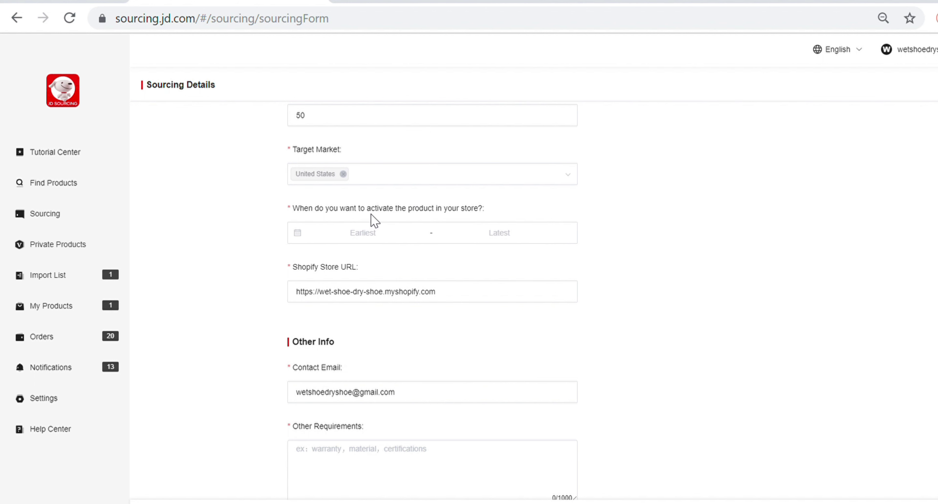
Open the date range for activating the product in the store.
{"action": "left_click", "coordinate": [376, 237]}
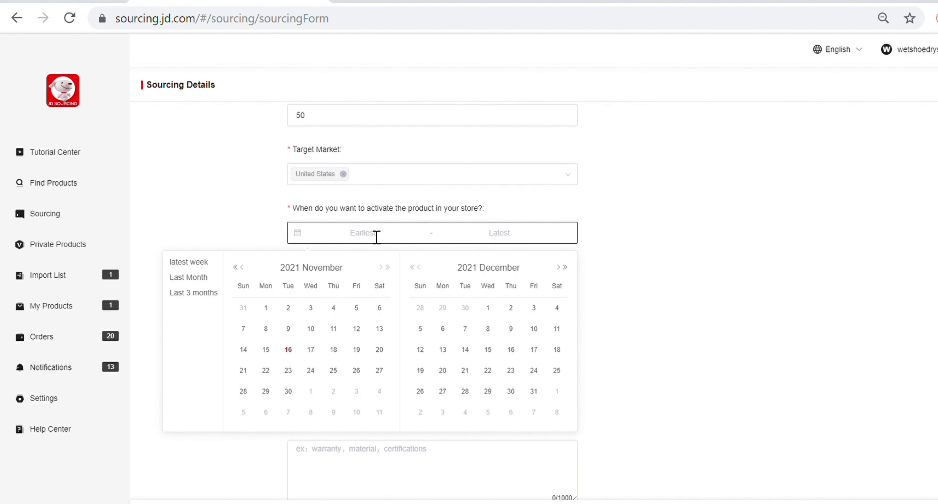